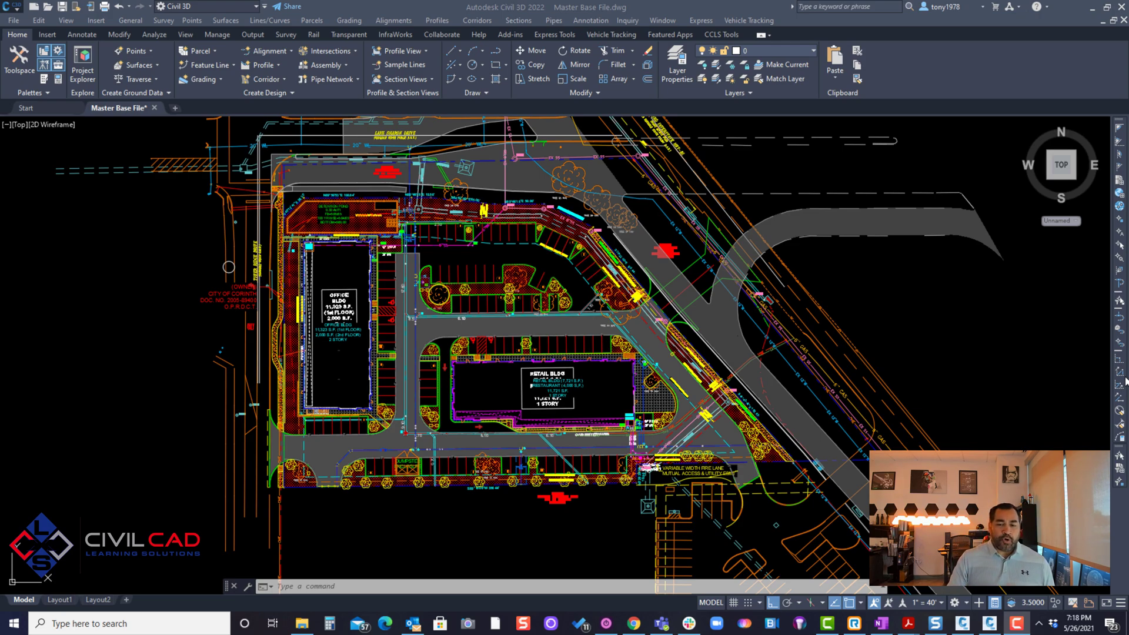
Zoom in on the retail building corner to compare it with the magenta architectural overlay
click(84, 237)
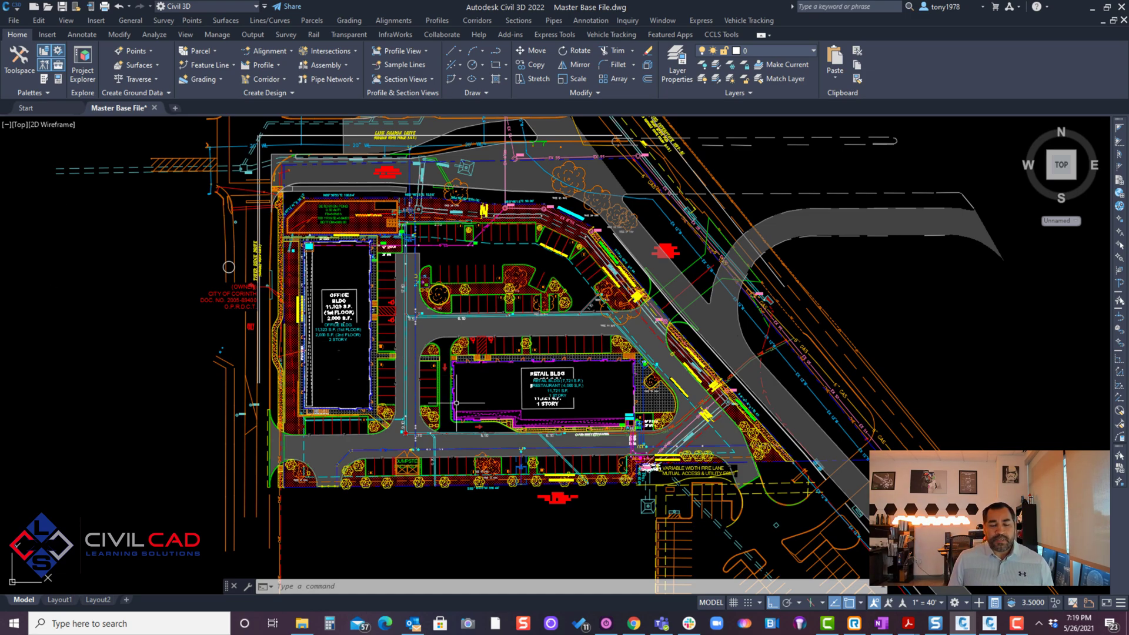
key(Escape)
key(Escape)
scroll(442, 420, up, 8)
scroll(442, 420, up, 4)
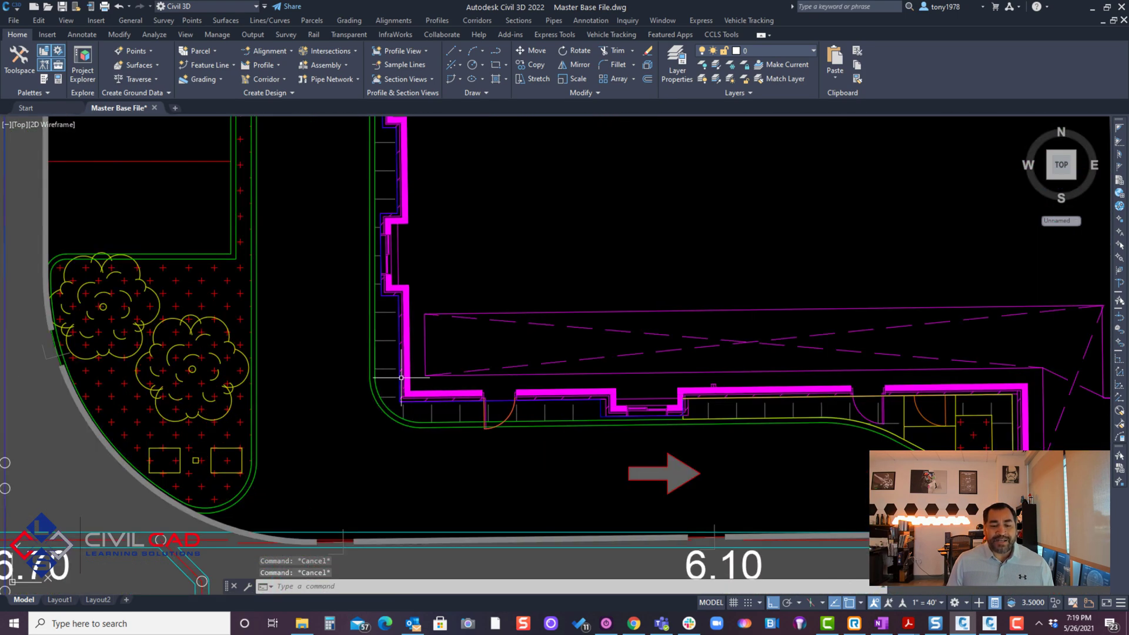
scroll(396, 392, down, 10)
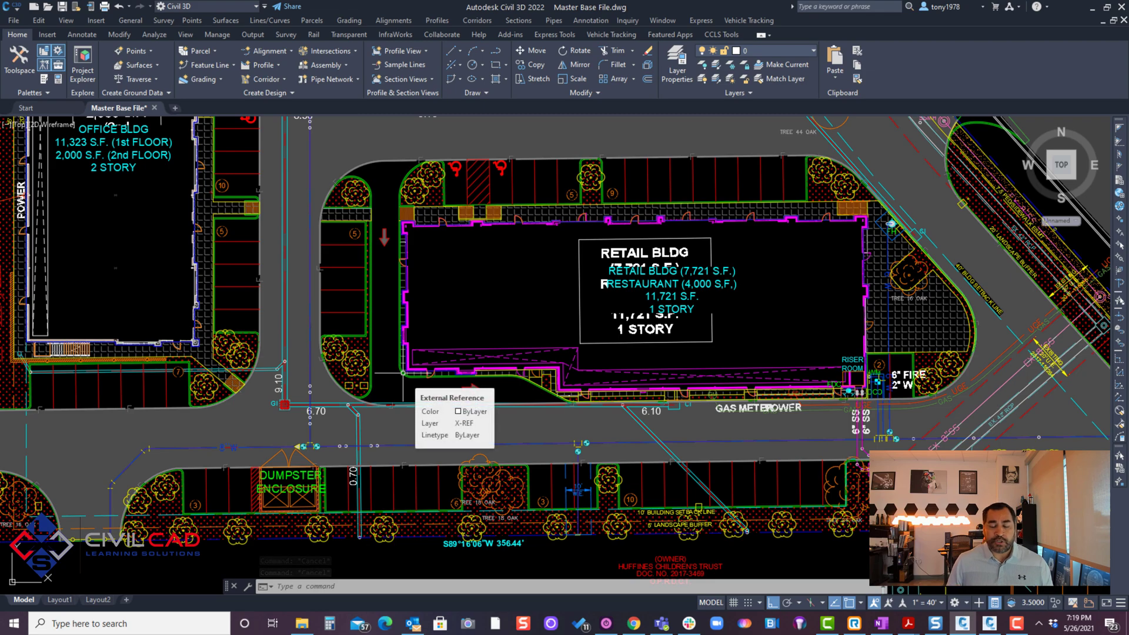
scroll(403, 372, up, 8)
scroll(390, 309, up, 5)
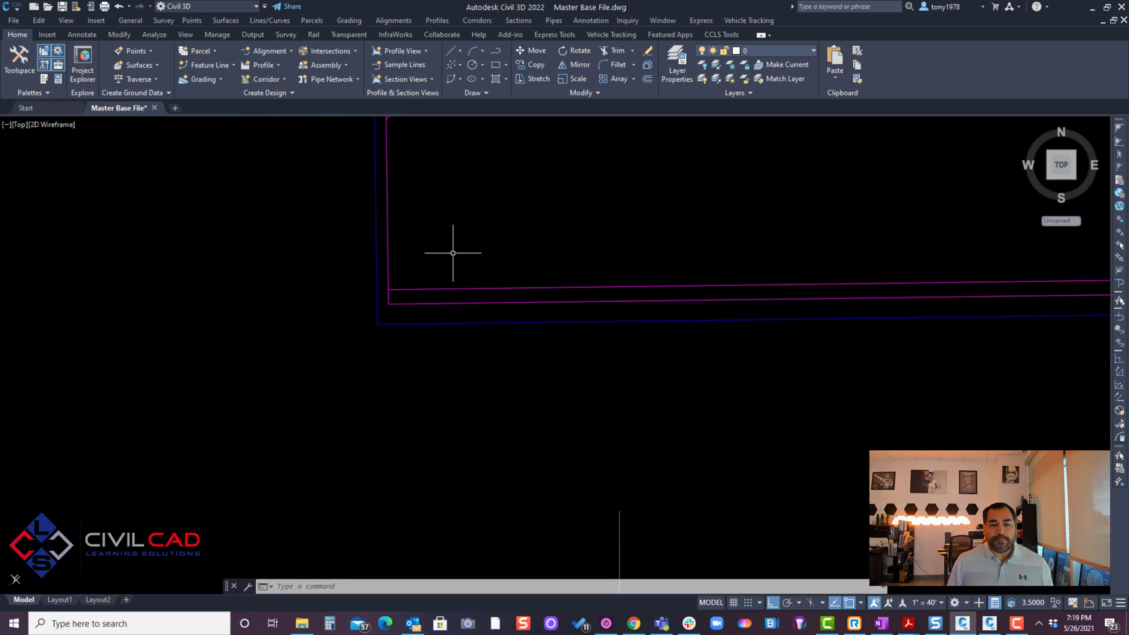
scroll(435, 247, down, 6)
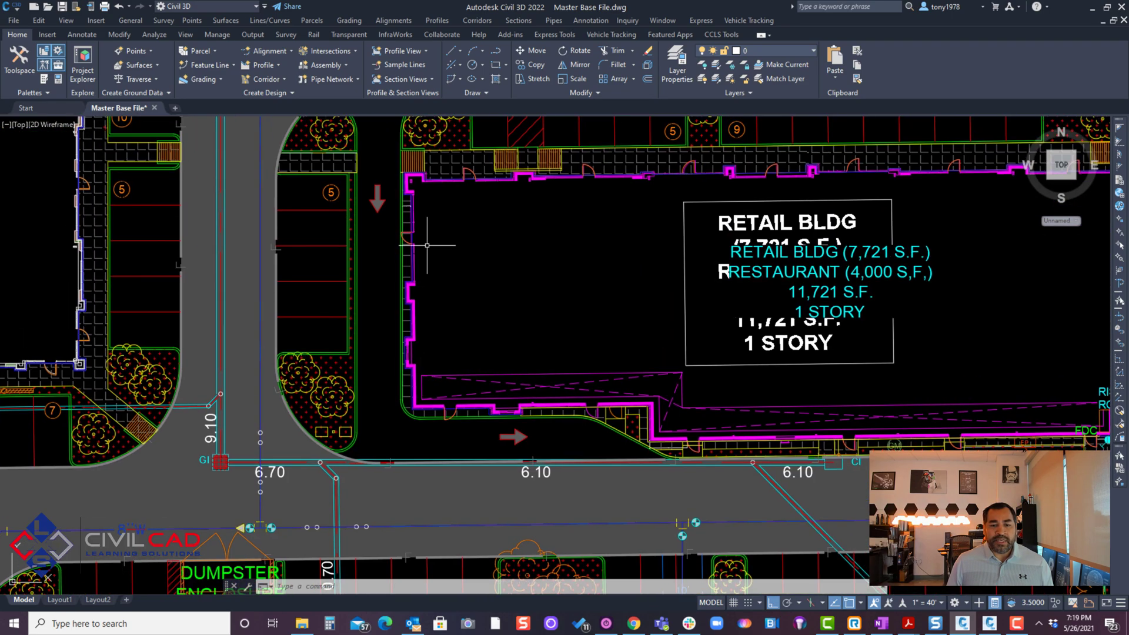
Show the 99 ARCH SITE PLAN A1-10 xref layers in Layer Properties Manager (LA)
middle_drag(427, 245, 416, 338)
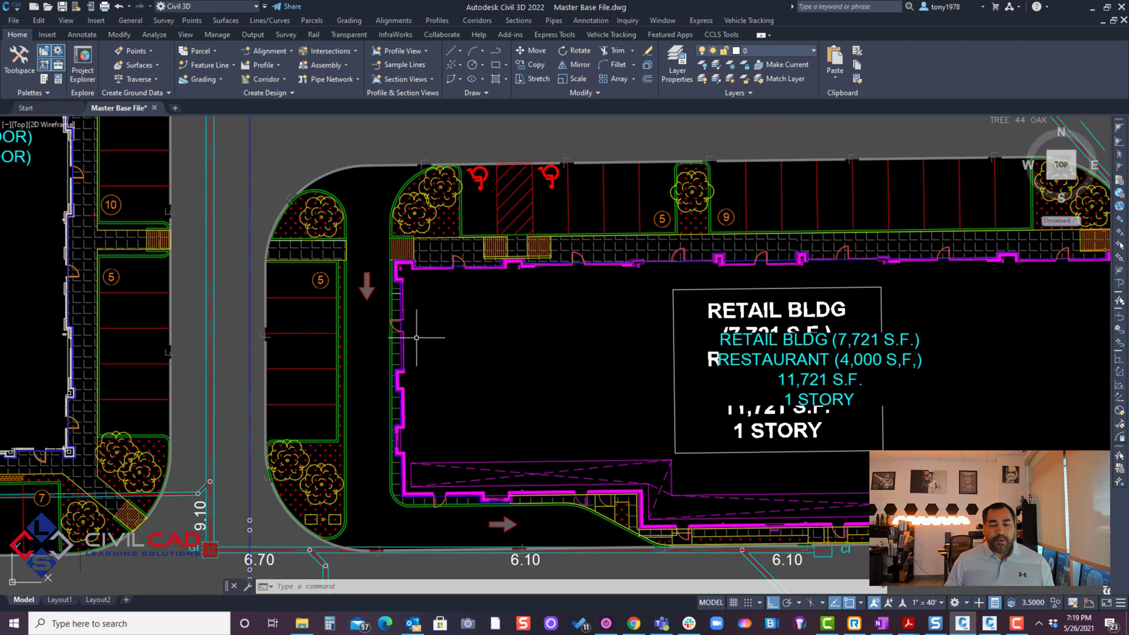
text(la)
key(Return)
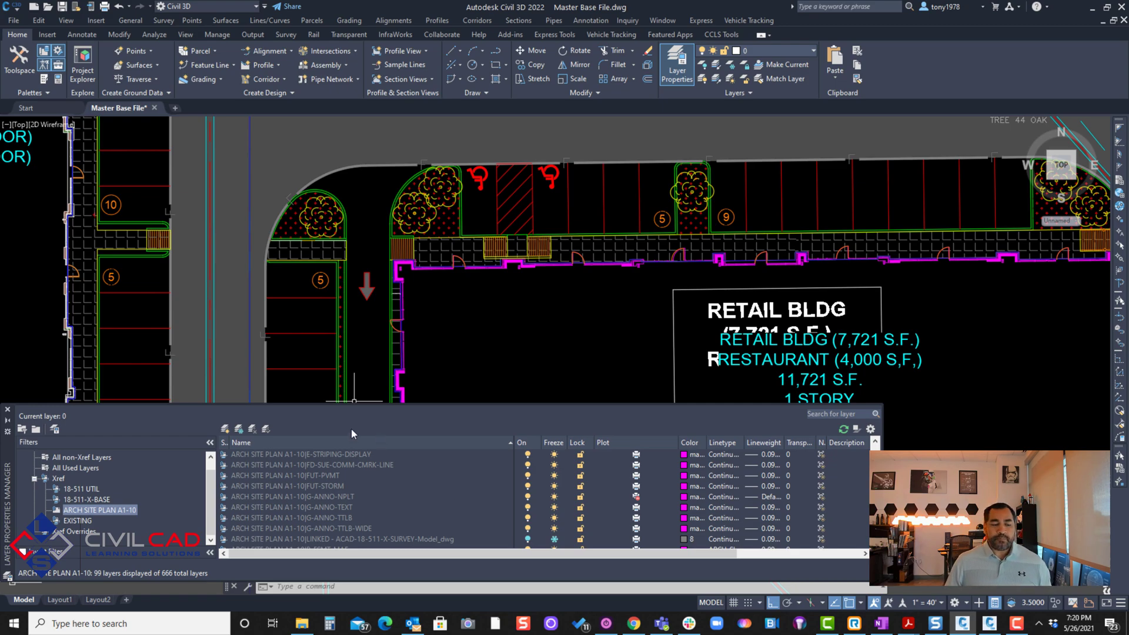
click(8, 409)
middle_drag(443, 390, 430, 365)
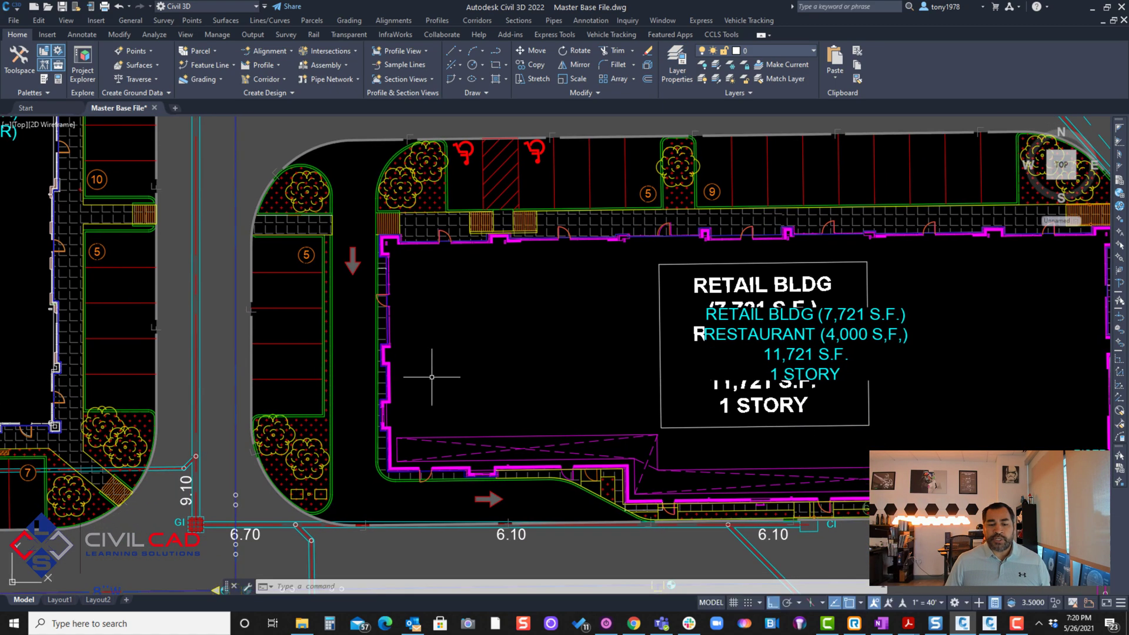
scroll(412, 420, up, 3)
key(Escape)
scroll(479, 467, up, 2)
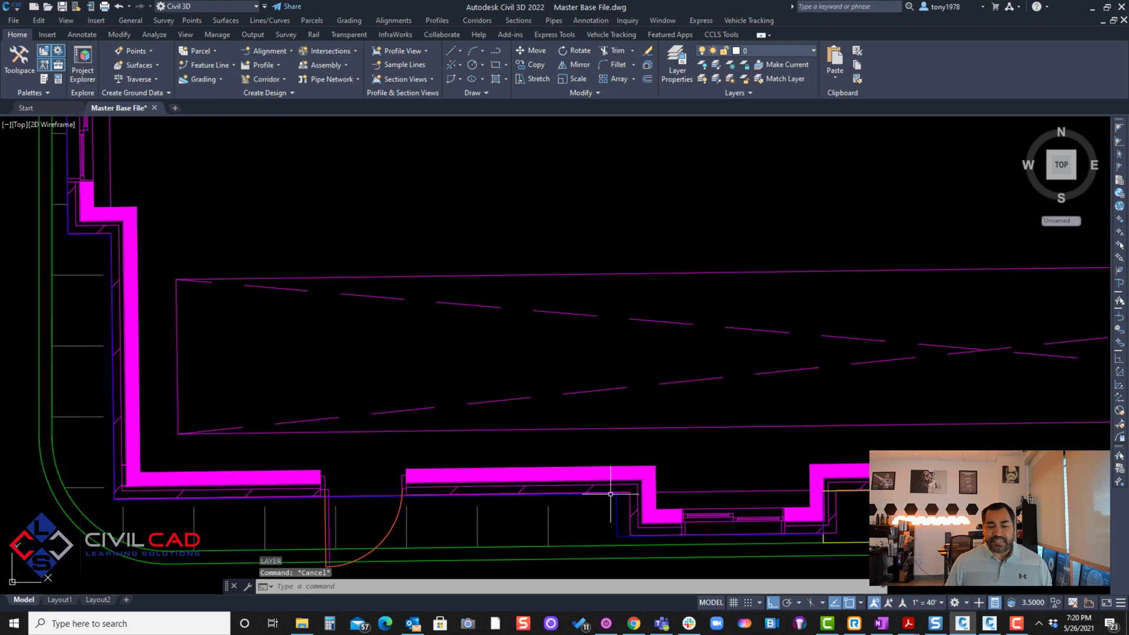
scroll(600, 478, down, 3)
middle_drag(512, 235, 511, 403)
scroll(431, 209, up, 4)
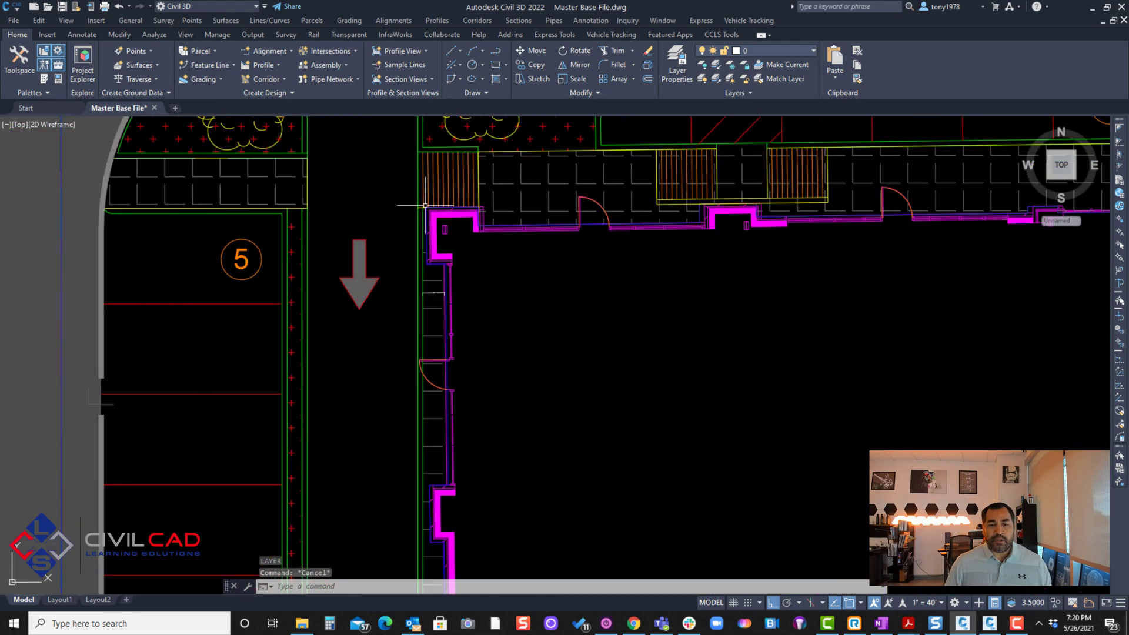
scroll(431, 210, up, 5)
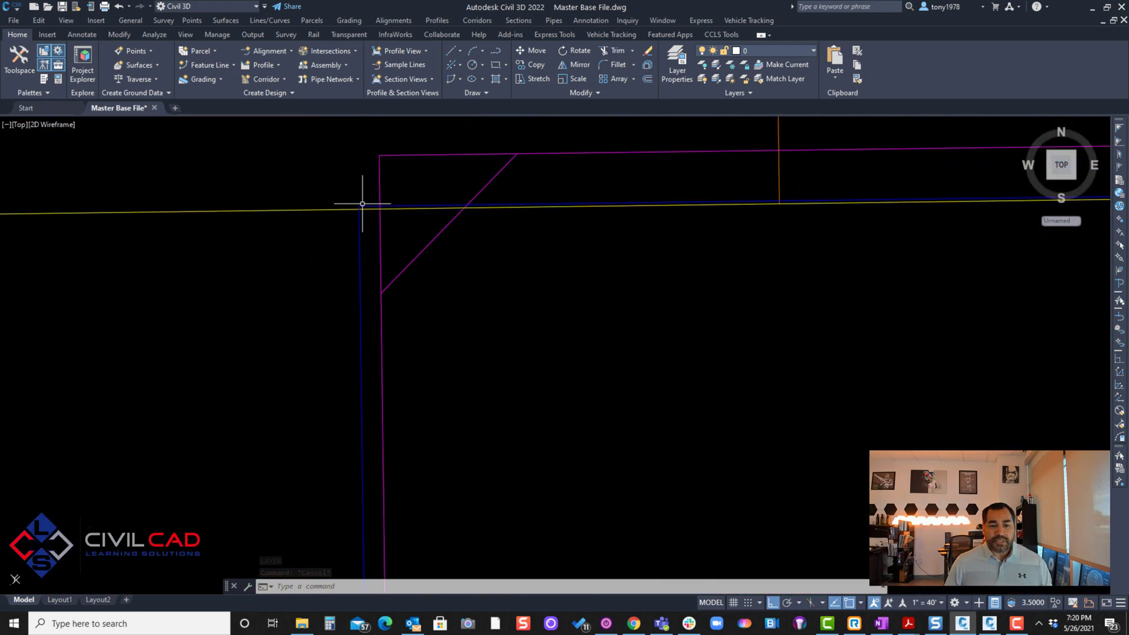
scroll(323, 196, down, 2)
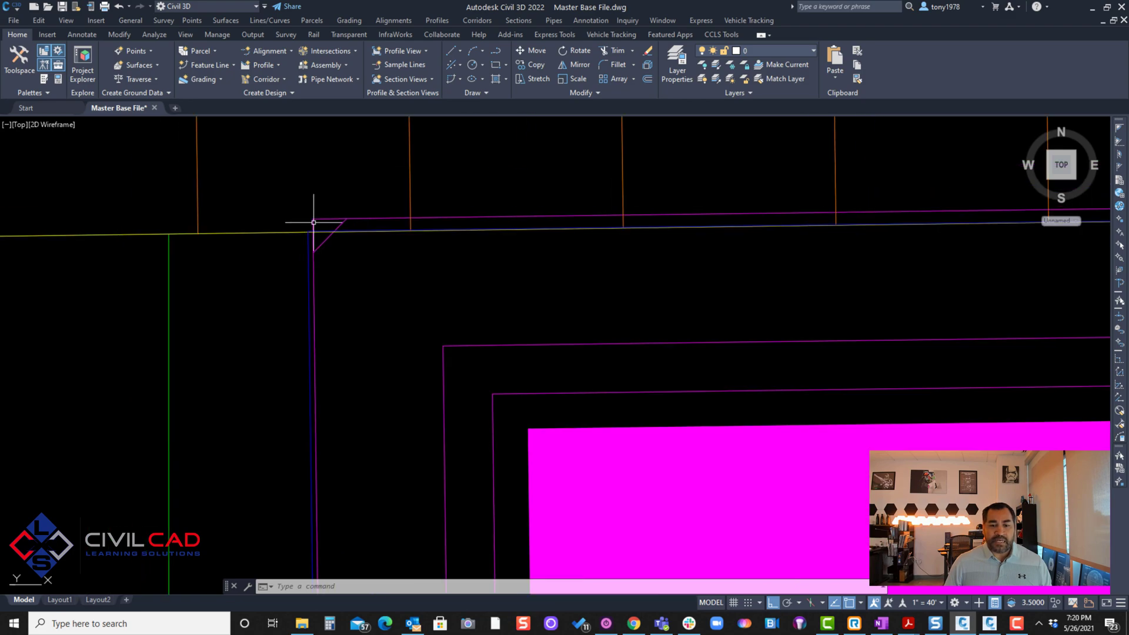
scroll(305, 213, down, 4)
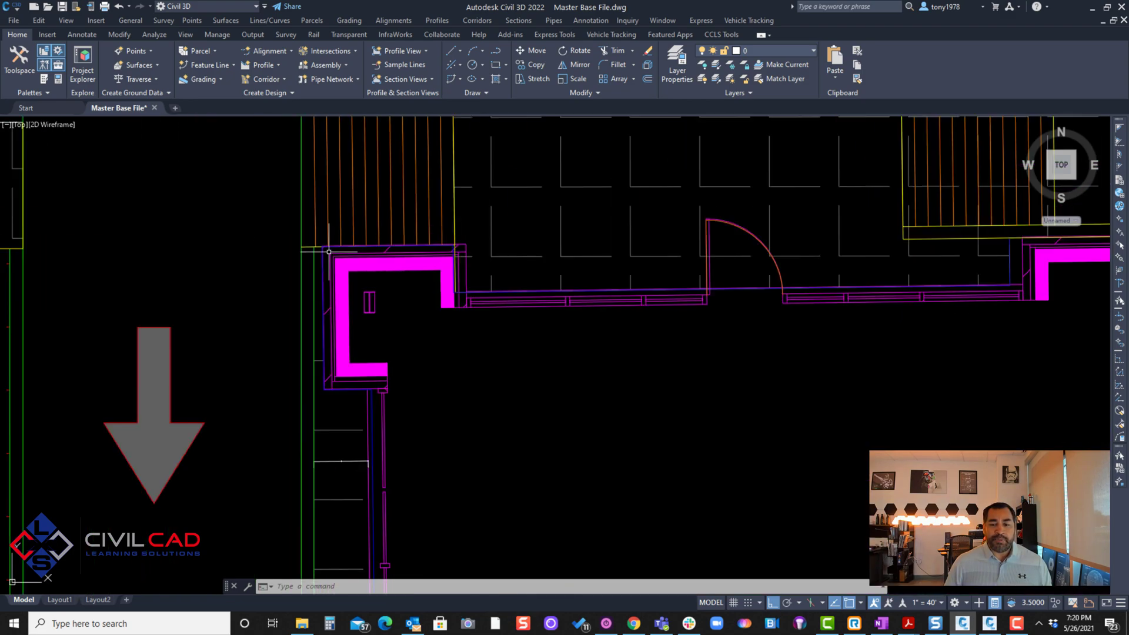
mouse_move(529, 282)
middle_down()
mouse_move(257, 290)
mouse_move(35, 271)
middle_up()
middle_drag(823, 364, 205, 230)
scroll(483, 238, up, 4)
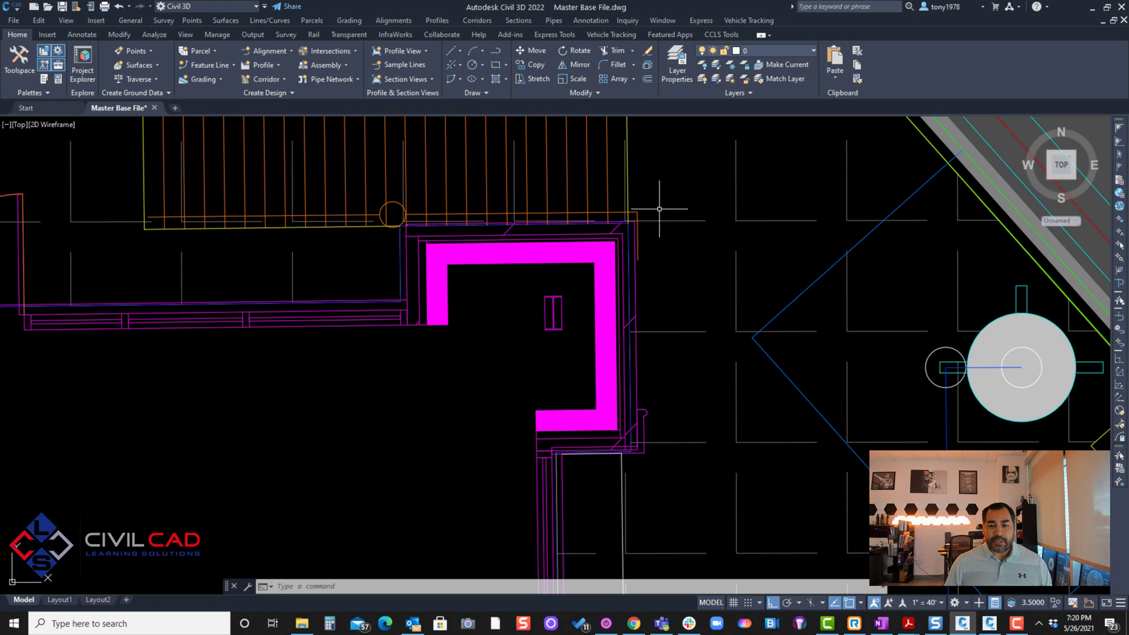
middle_drag(482, 239, 632, 241)
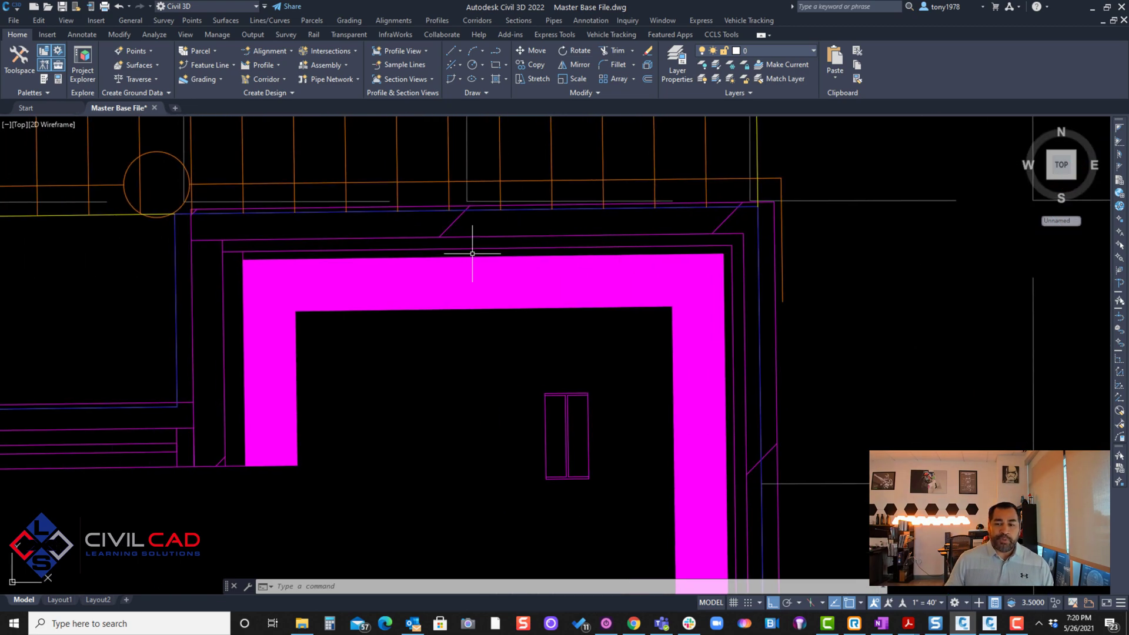
scroll(472, 253, down, 4)
scroll(478, 315, up, 3)
mouse_move(478, 315)
middle_down()
mouse_move(537, 341)
mouse_move(581, 317)
middle_up()
scroll(581, 317, down, 3)
middle_drag(605, 376, 586, 411)
scroll(586, 218, up, 5)
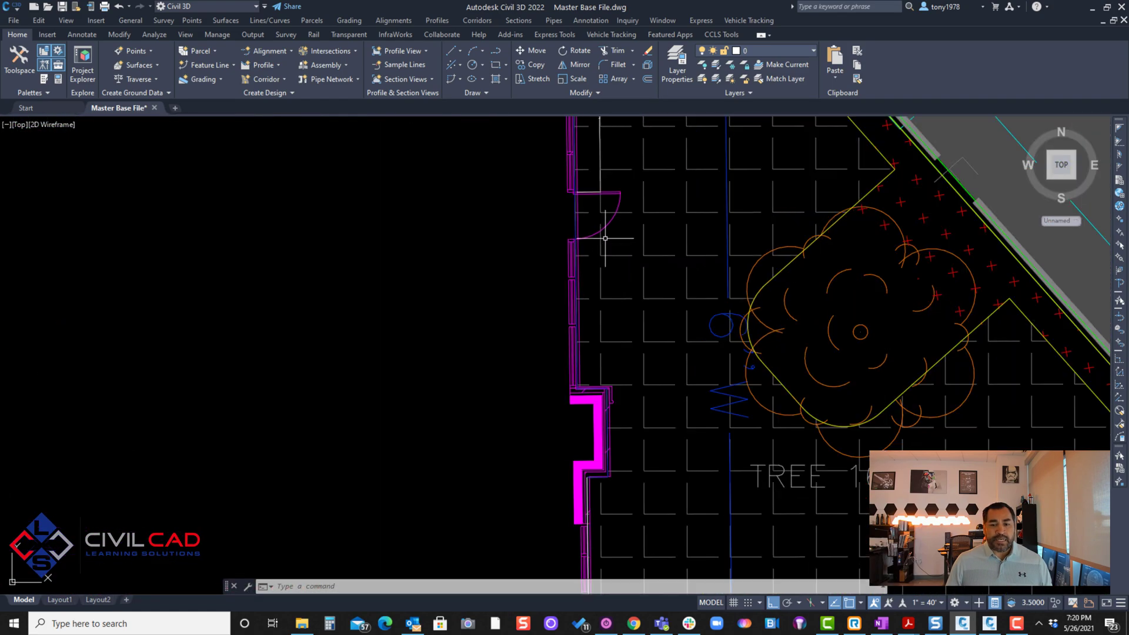
middle_drag(587, 218, 576, 324)
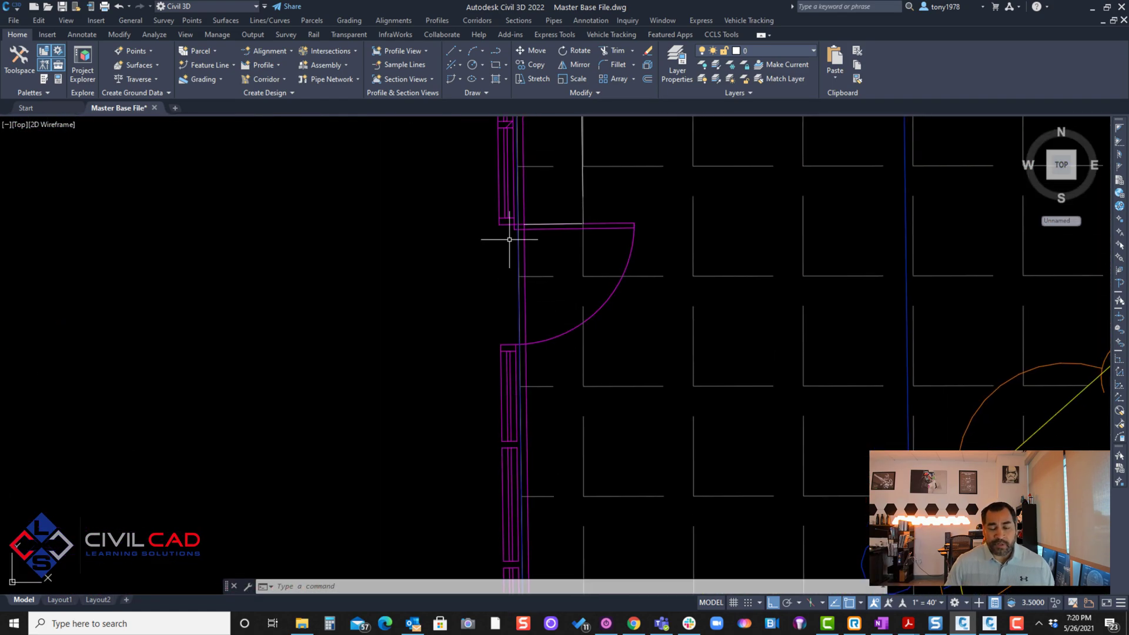
scroll(506, 239, down, 3)
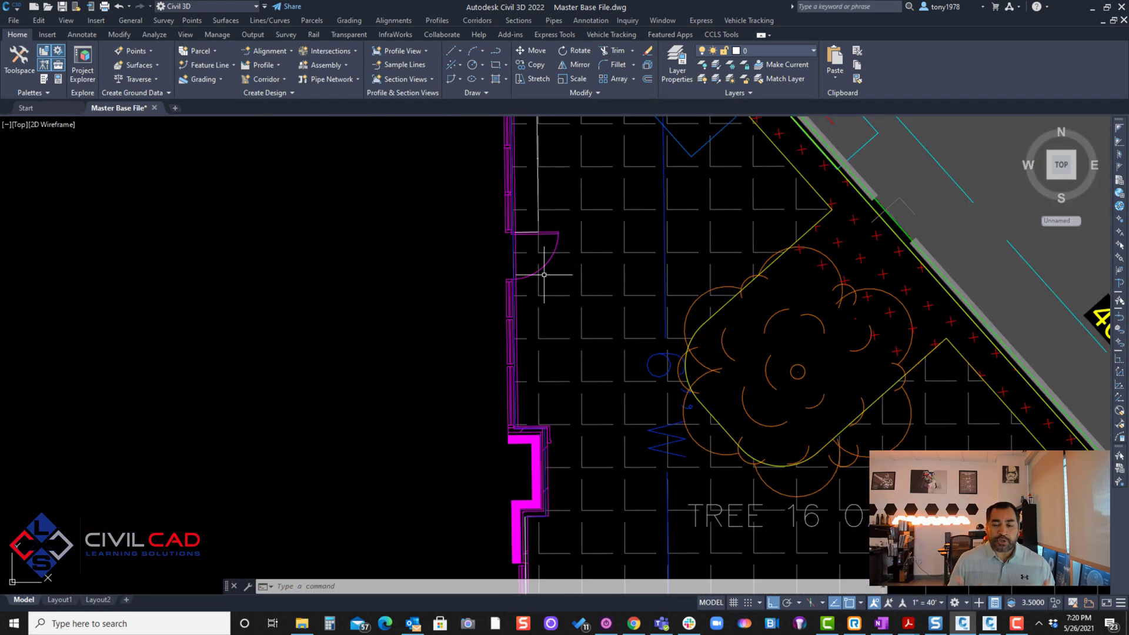
scroll(544, 275, down, 5)
scroll(547, 281, up, 2)
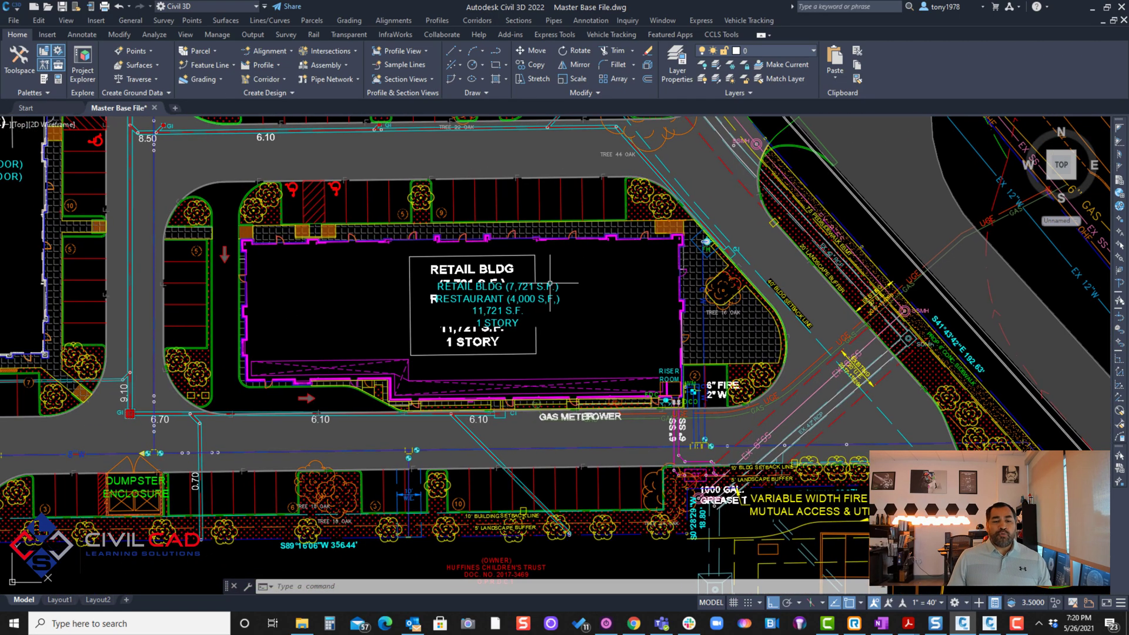
scroll(658, 268, up, 2)
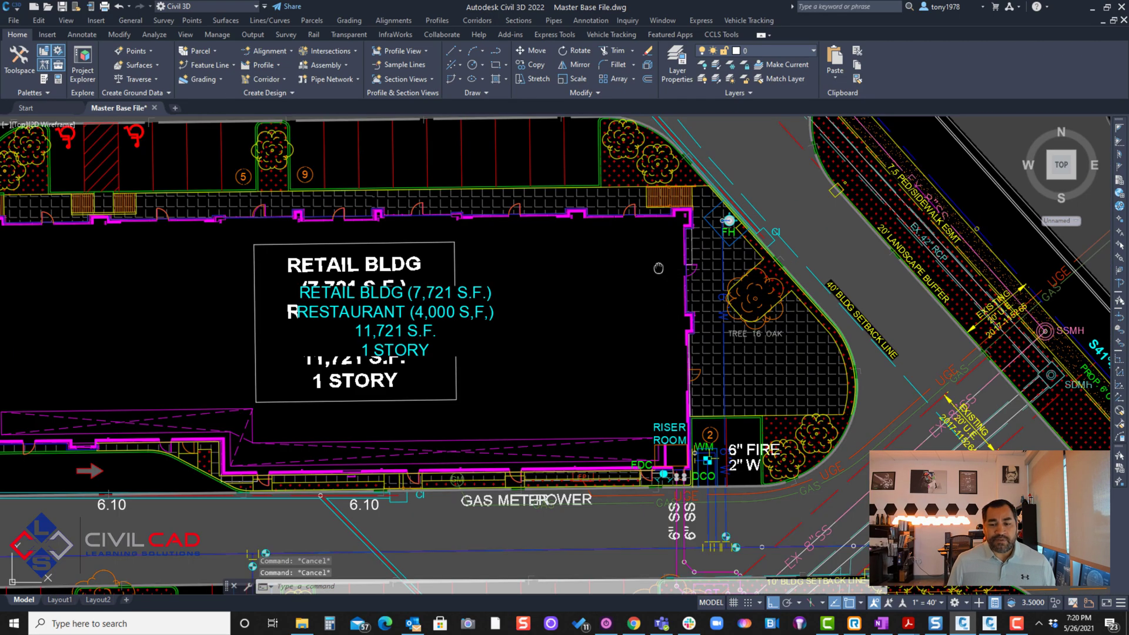
middle_click(606, 261)
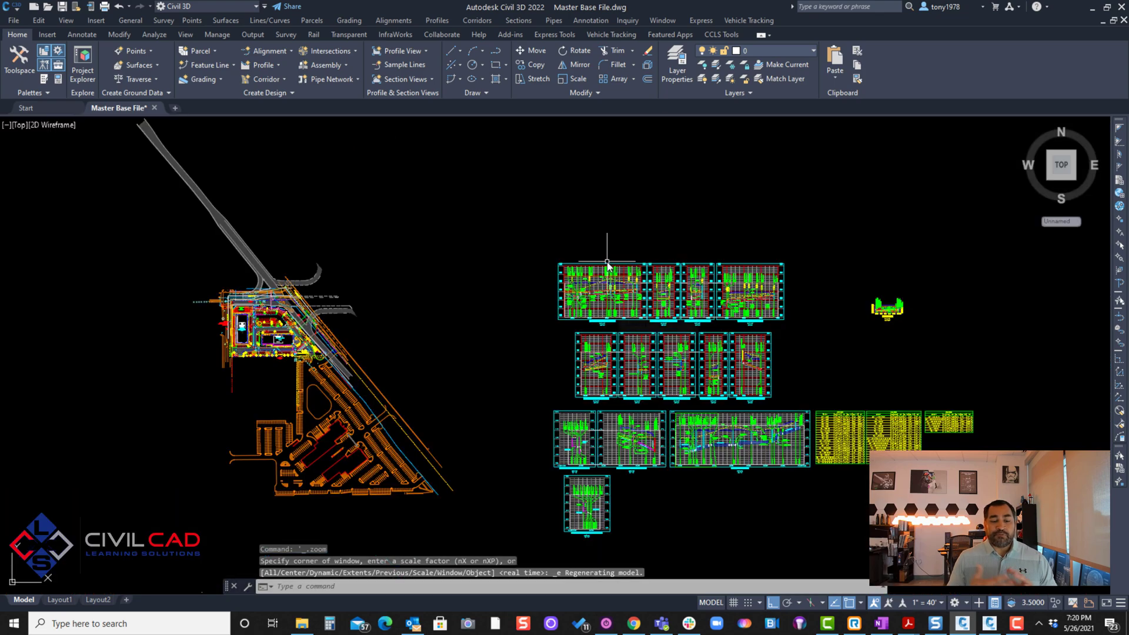
scroll(268, 337, up, 10)
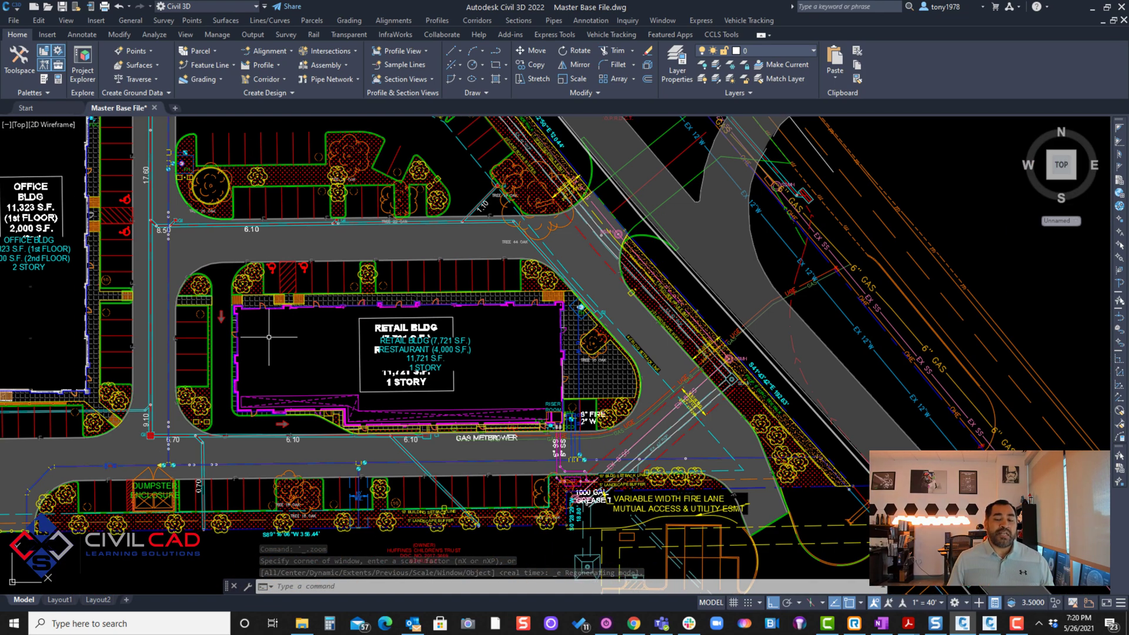
scroll(604, 332, up, 8)
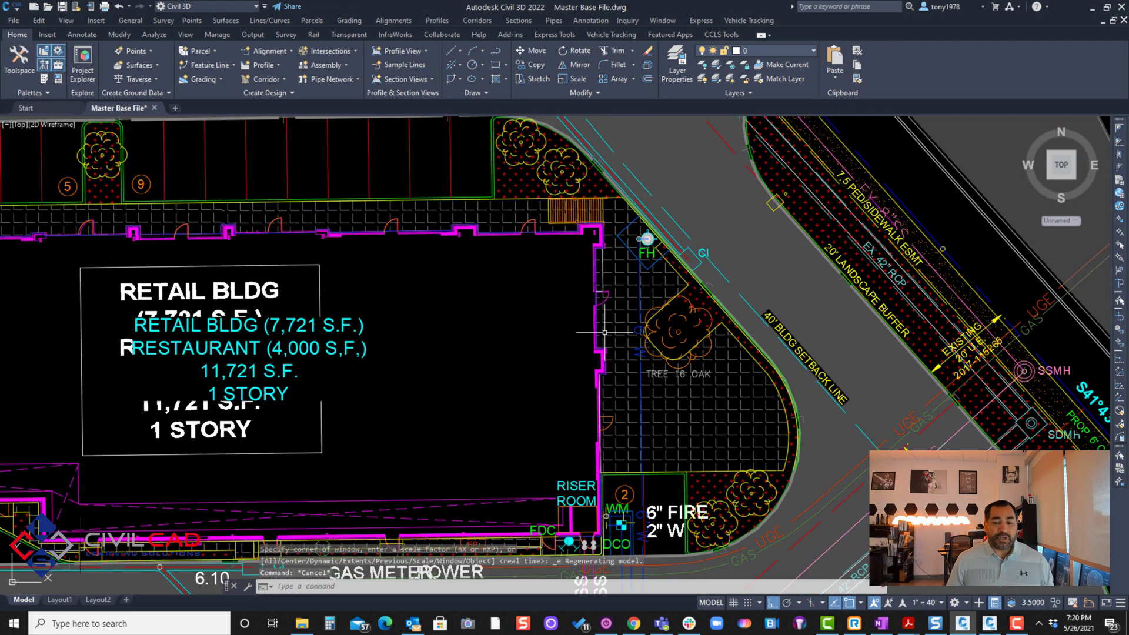
scroll(587, 279, down, 5)
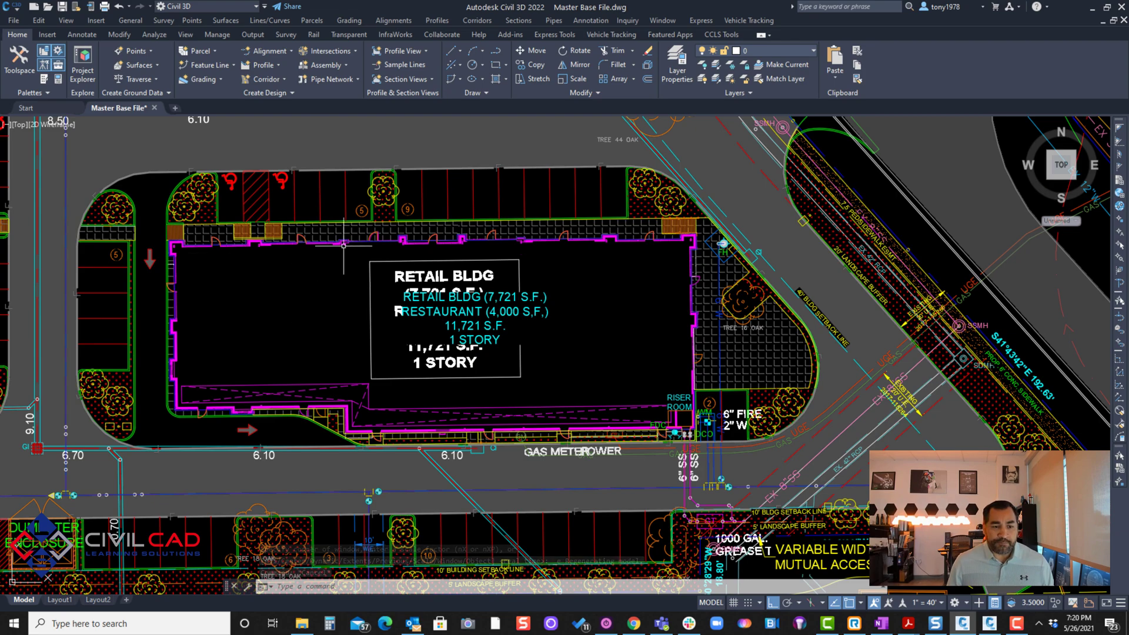
middle_drag(289, 330, 338, 327)
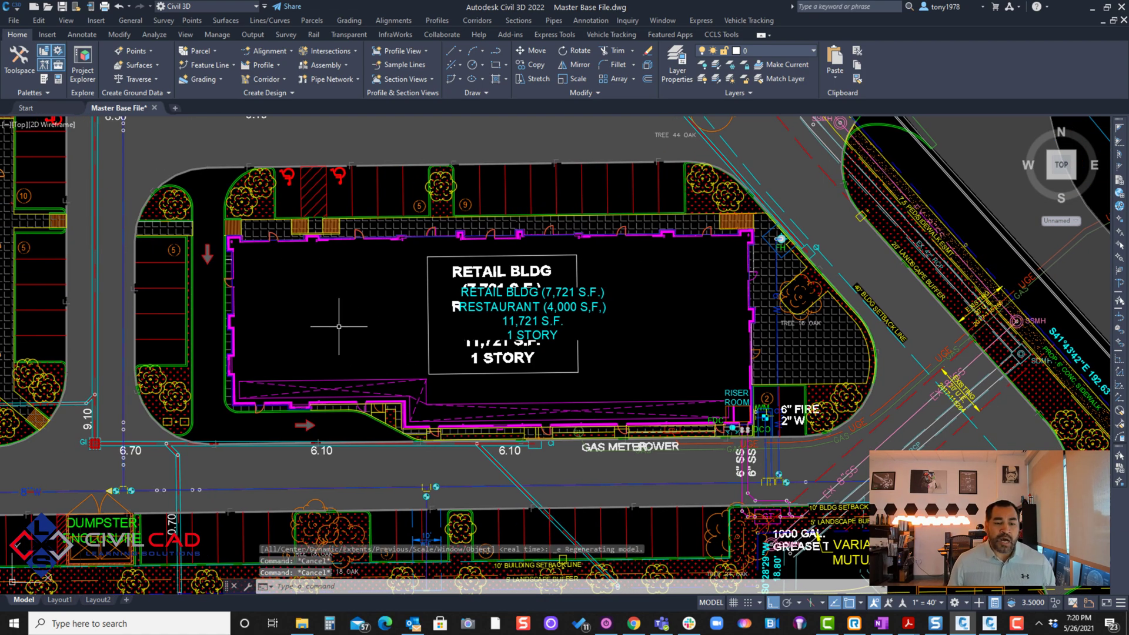